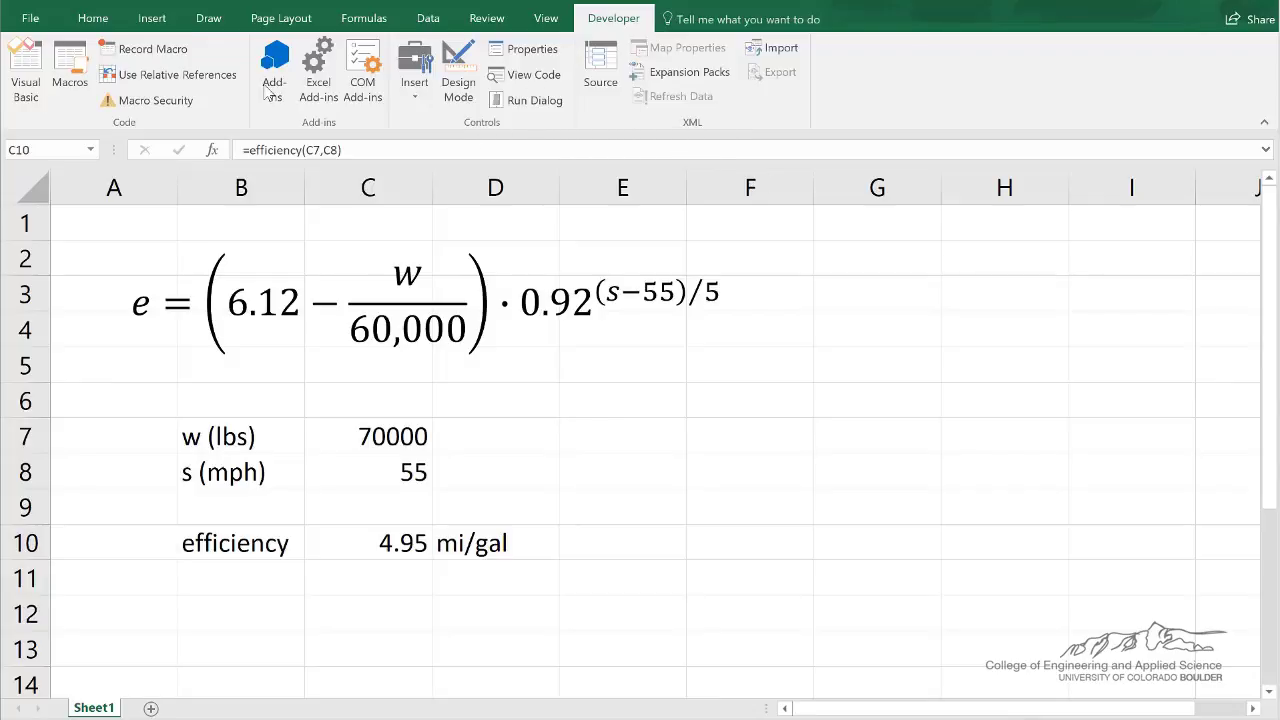
View the efficiency function code, leave E6 empty, and show the Data tab's Data Analysis and Solver tools
{"action": "left_click", "coordinate": [26, 70]}
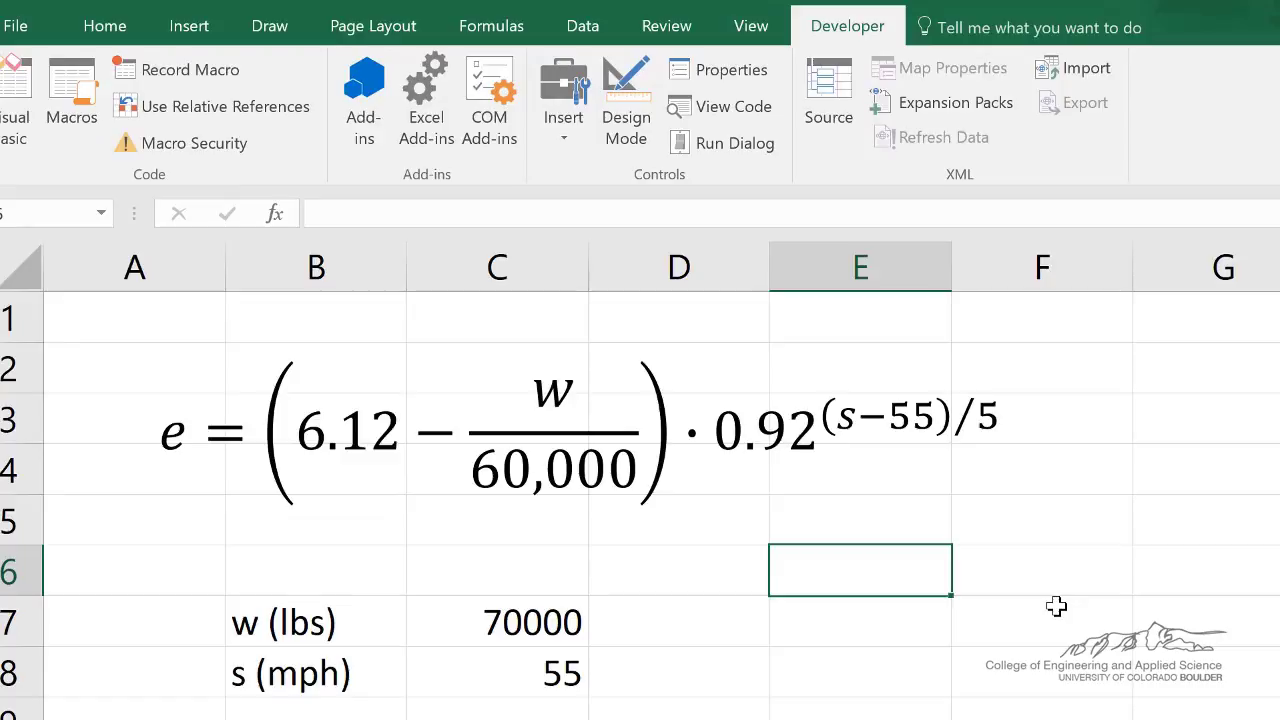
{"action": "type", "text": "="}
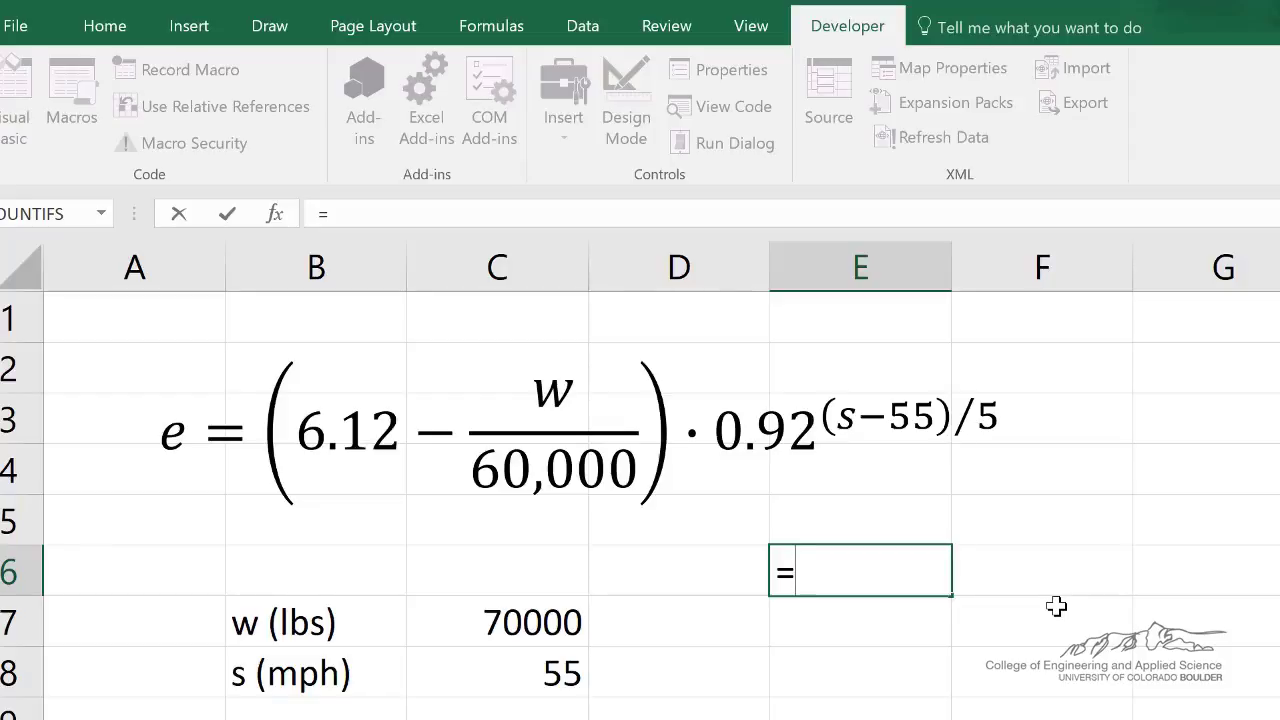
{"action": "key", "text": "Escape"}
{"action": "key", "text": "Down"}
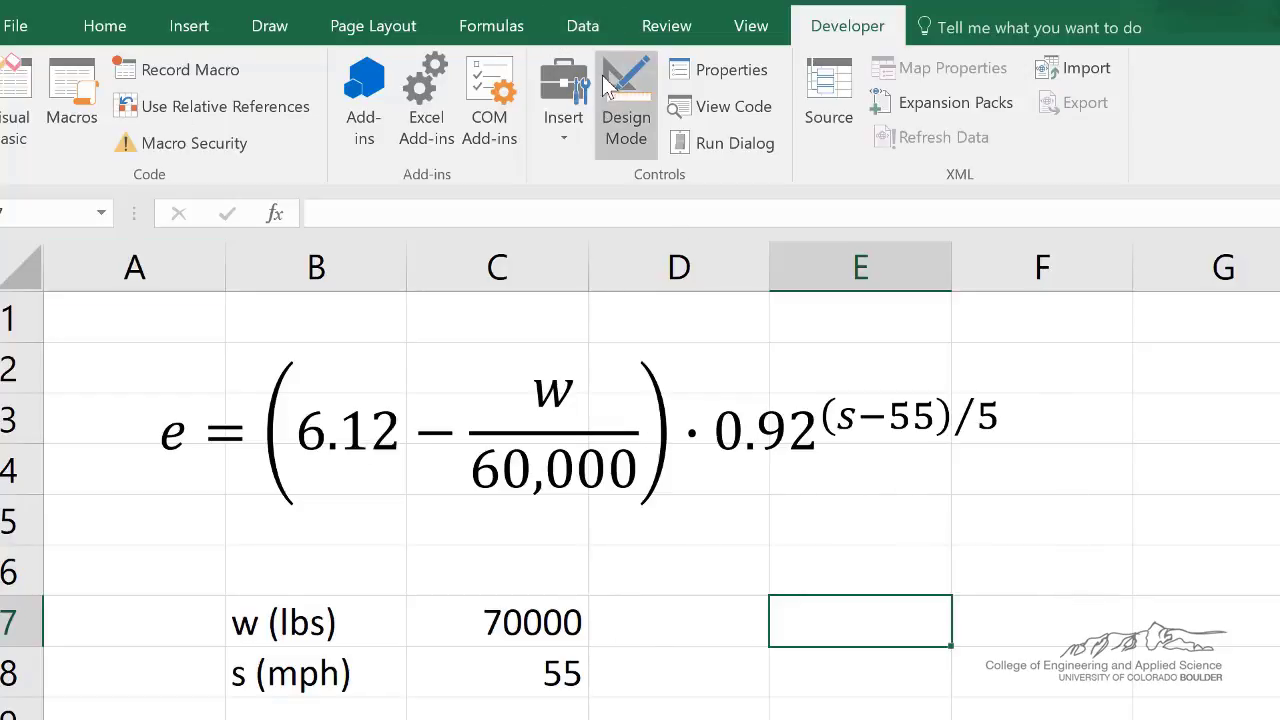
{"action": "left_click", "coordinate": [587, 30]}
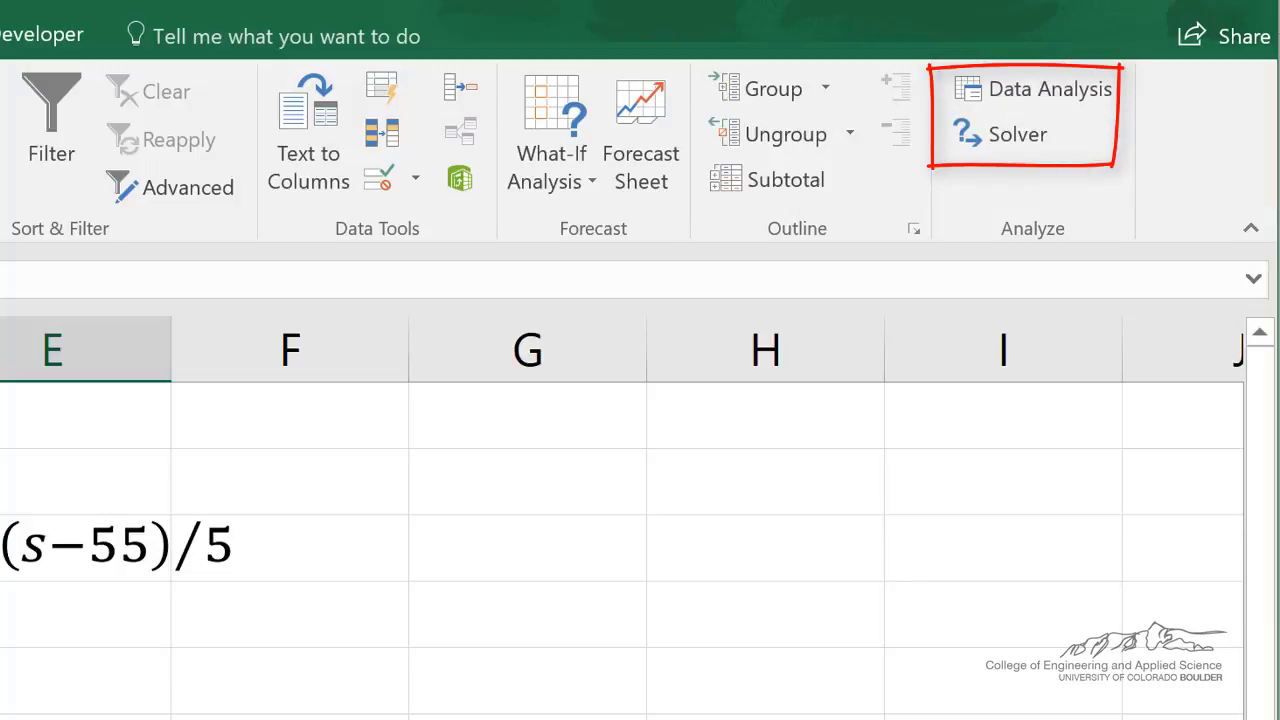
{"action": "left_click", "coordinate": [55, 32]}
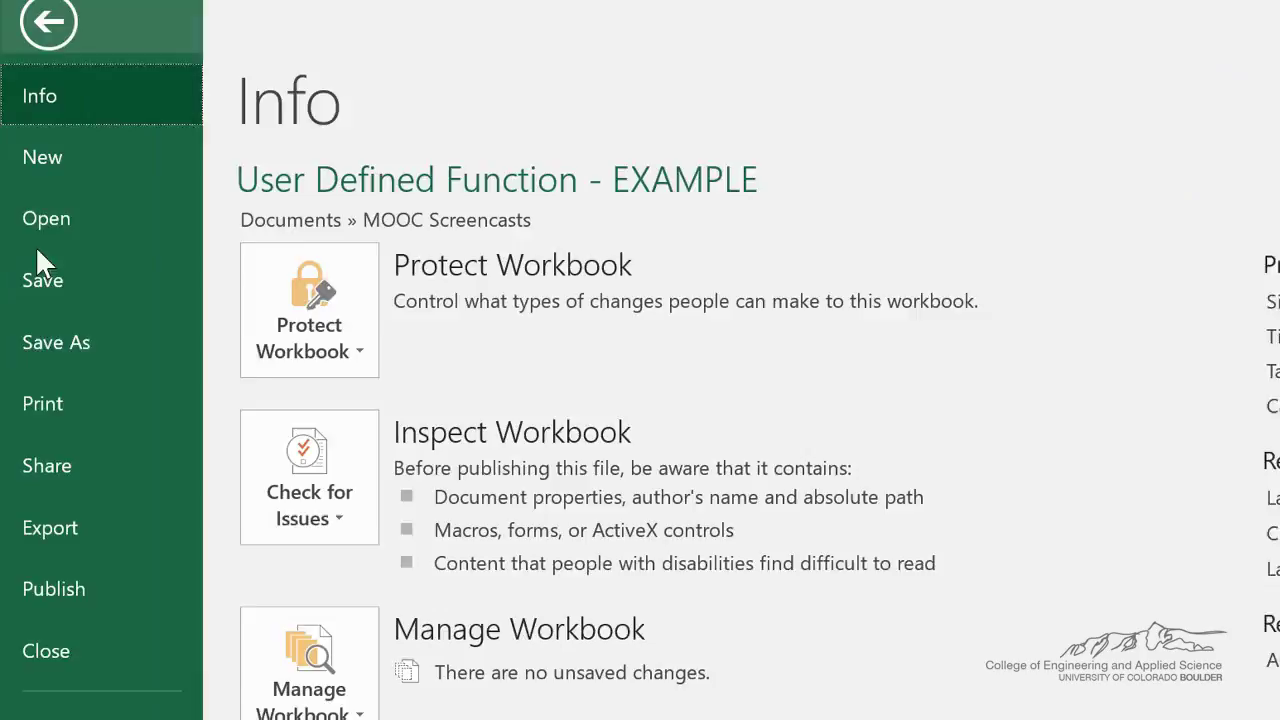
{"action": "left_click", "coordinate": [55, 719]}
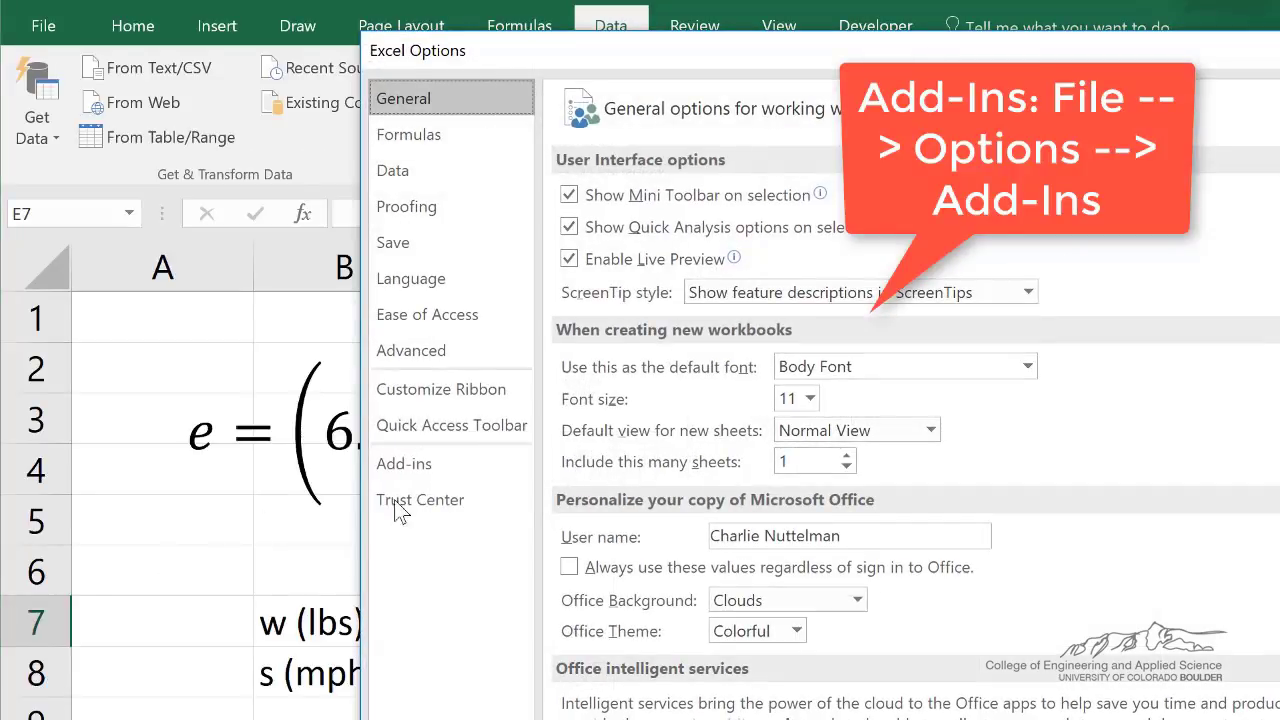
{"action": "left_click", "coordinate": [411, 472]}
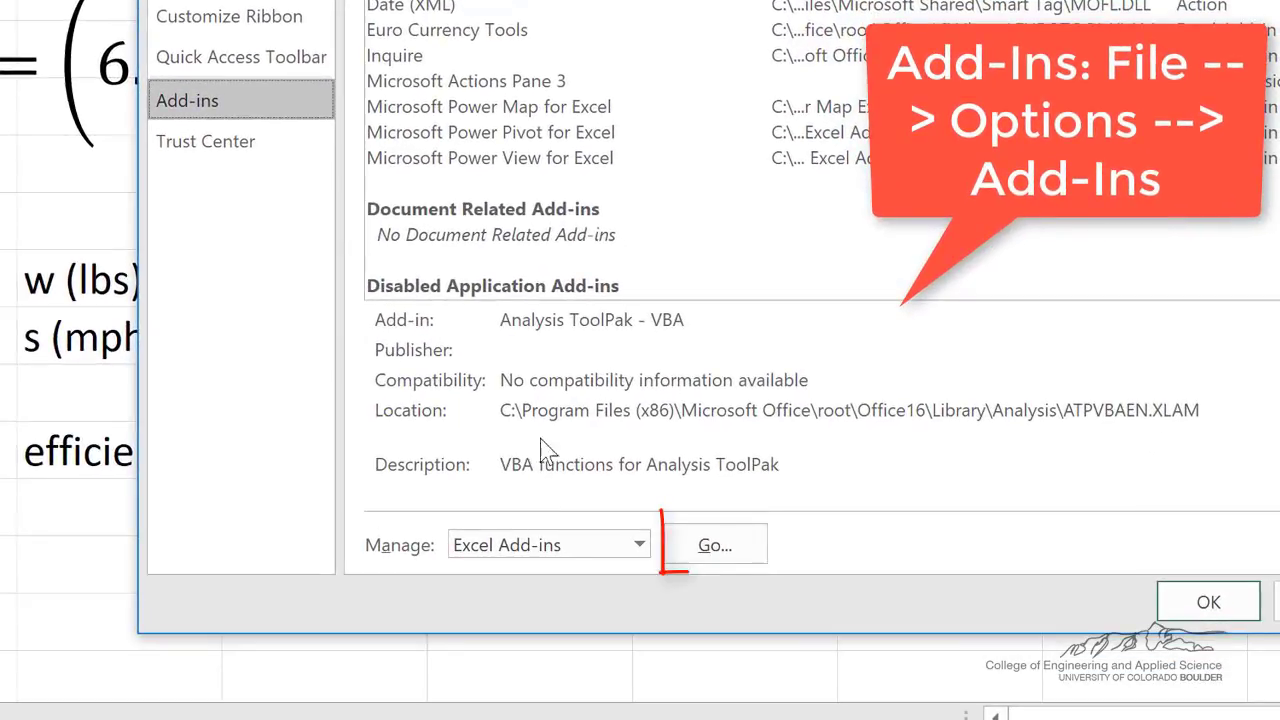
{"action": "left_click", "coordinate": [905, 719]}
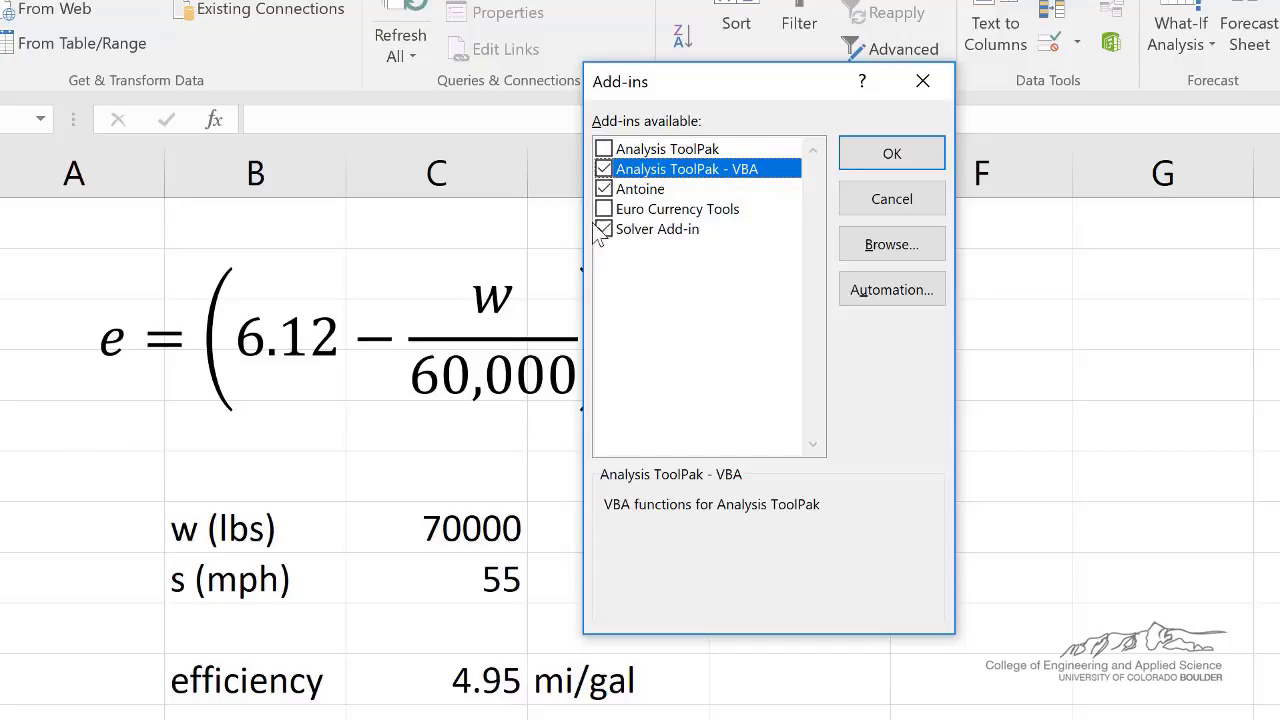
{"action": "left_click", "coordinate": [893, 158]}
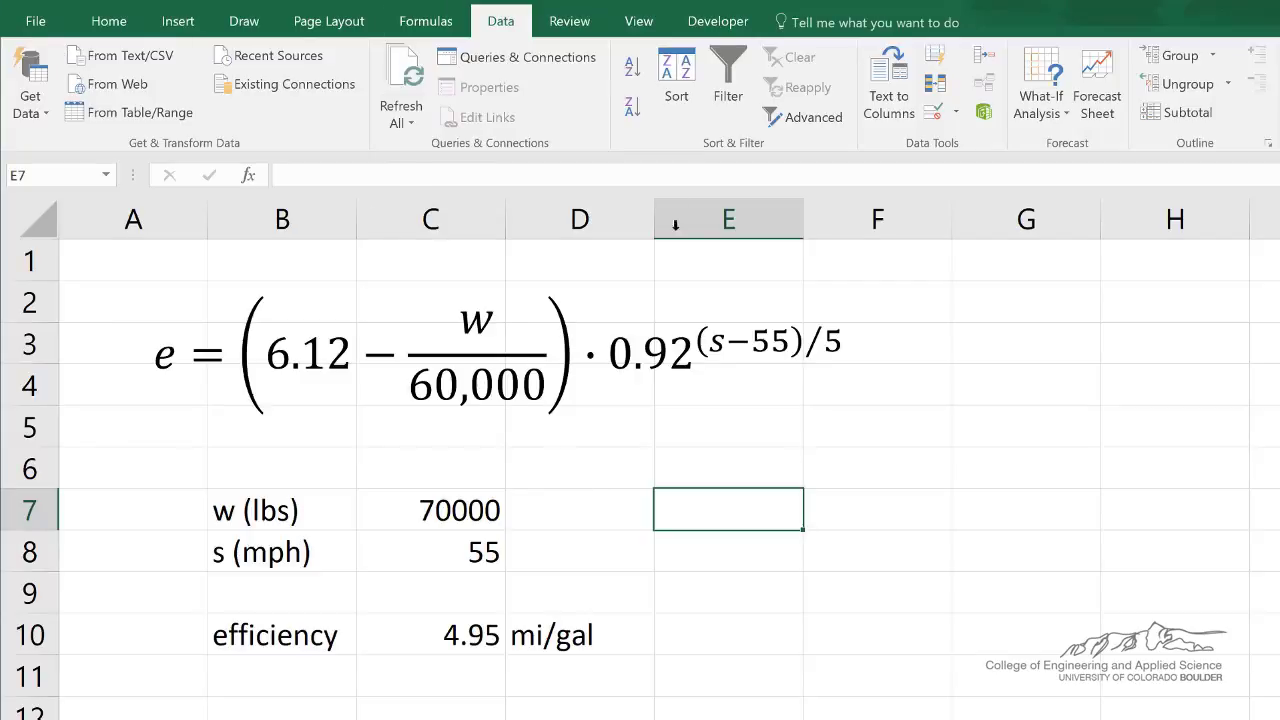
Start saving a copy of the workbook with the Desktop as the location
{"action": "left_click", "coordinate": [35, 21]}
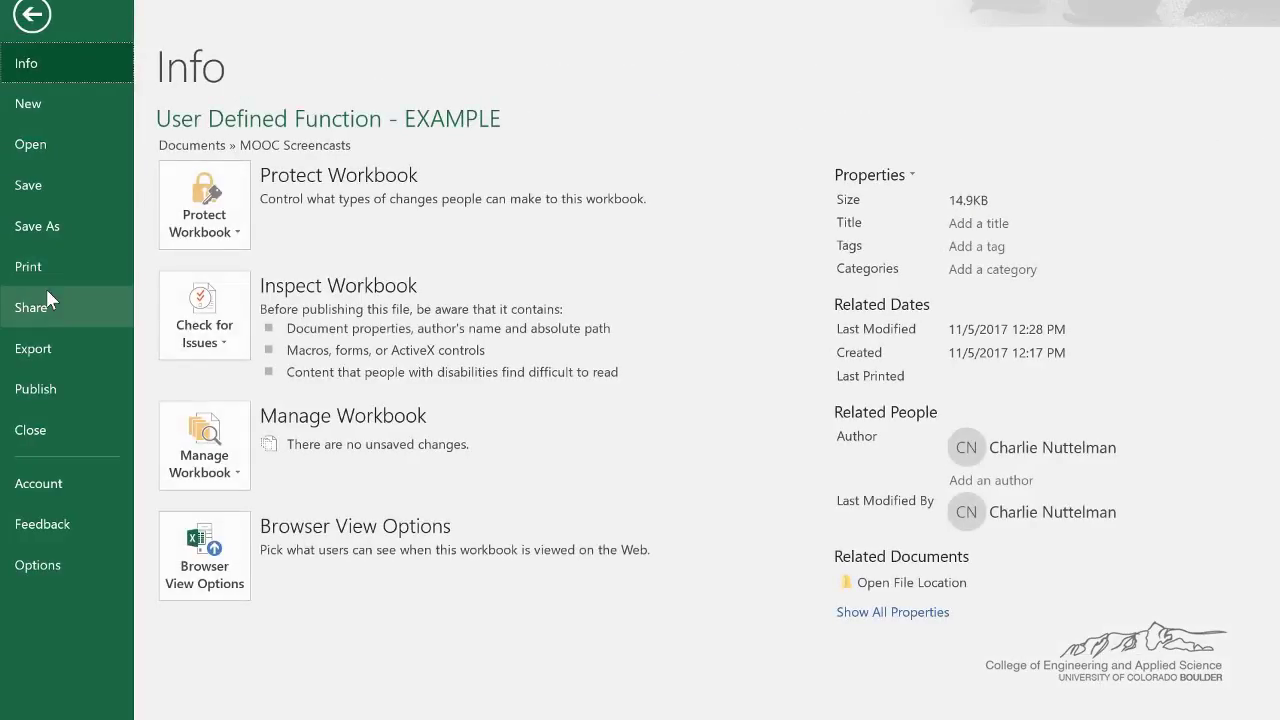
{"action": "left_click", "coordinate": [36, 224]}
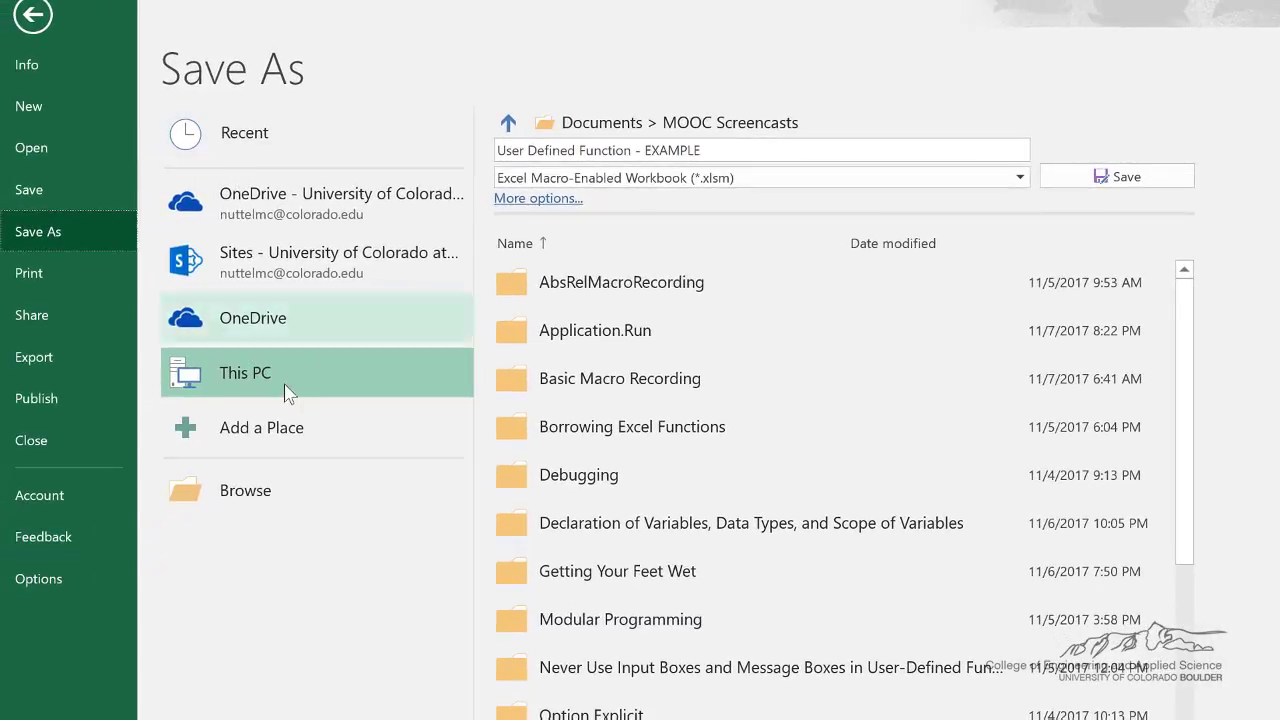
{"action": "left_click", "coordinate": [249, 480]}
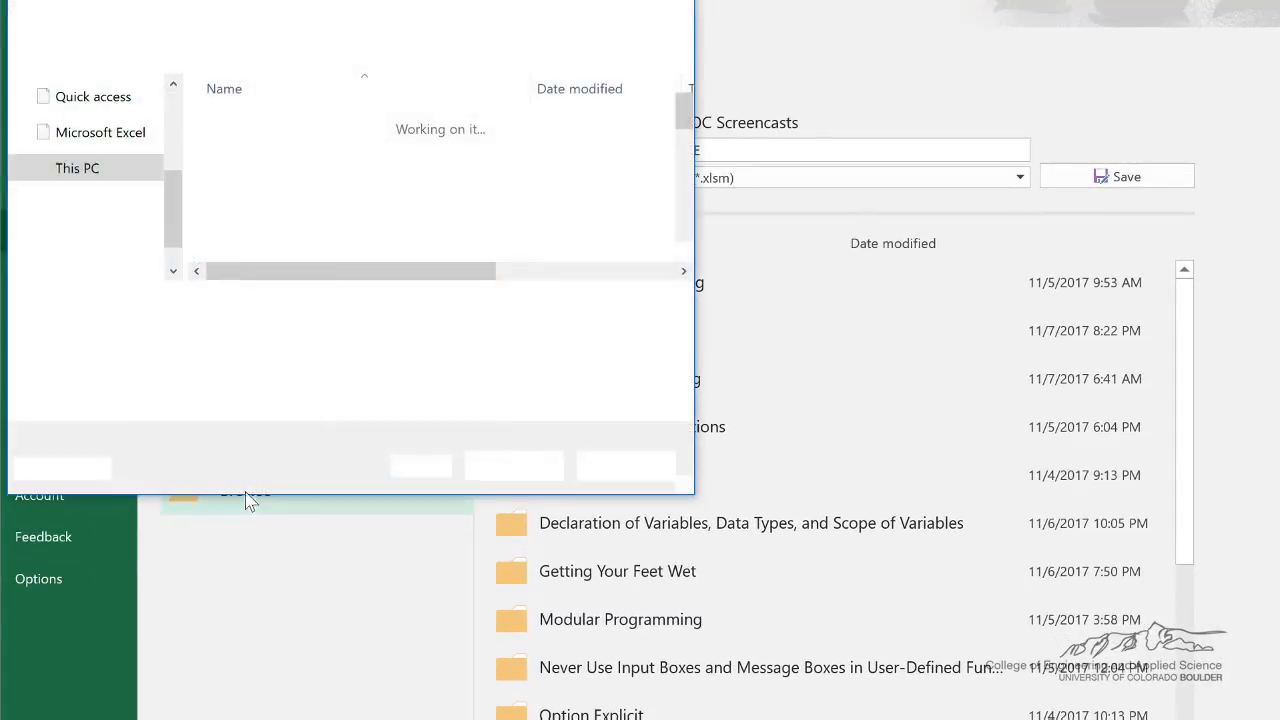
{"action": "scroll", "coordinate": [80, 170], "scroll_direction": "up", "scroll_amount": 3}
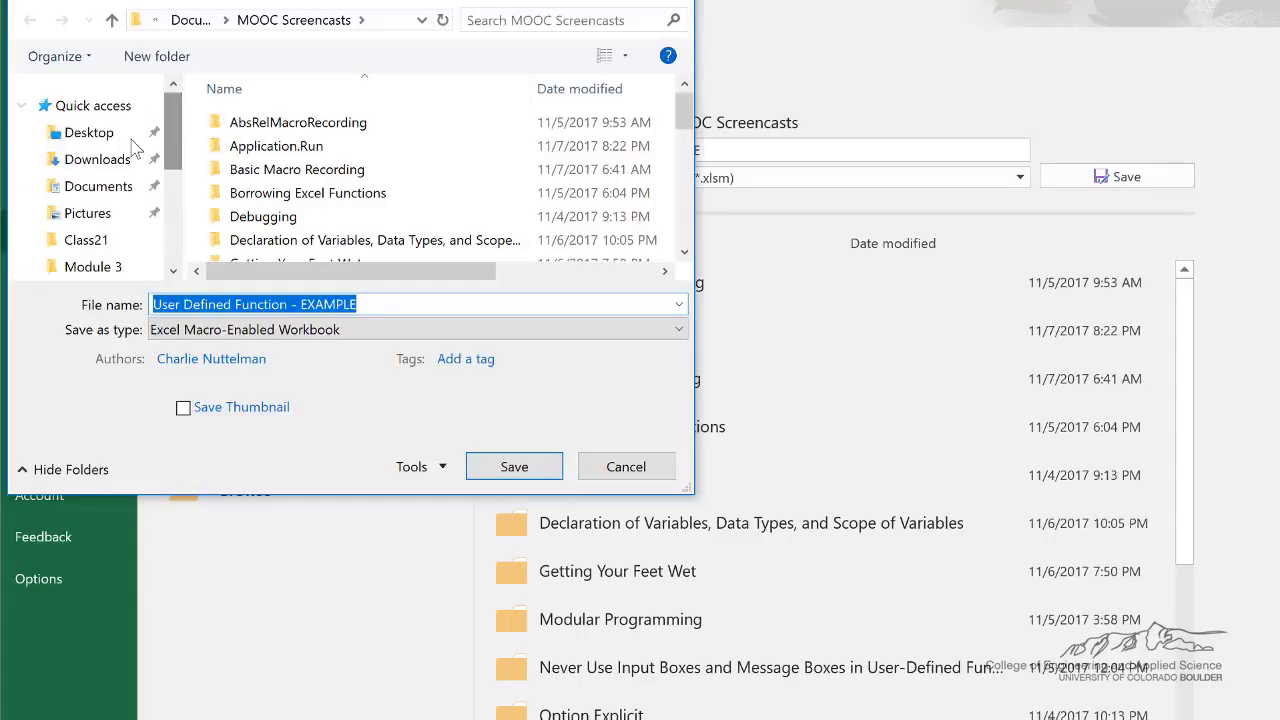
{"action": "left_click", "coordinate": [103, 141]}
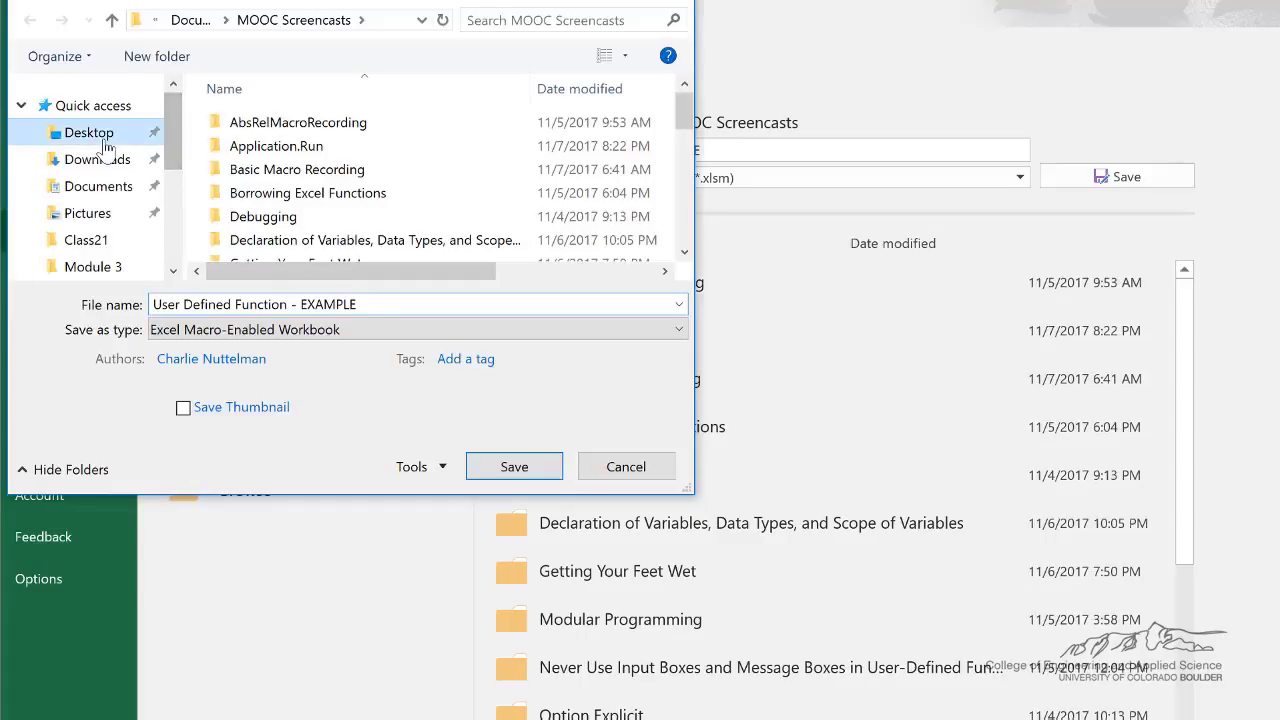
Name the file 'efficiency', set the type to Excel Add-in, and save it on the Desktop
{"action": "left_click", "coordinate": [368, 308]}
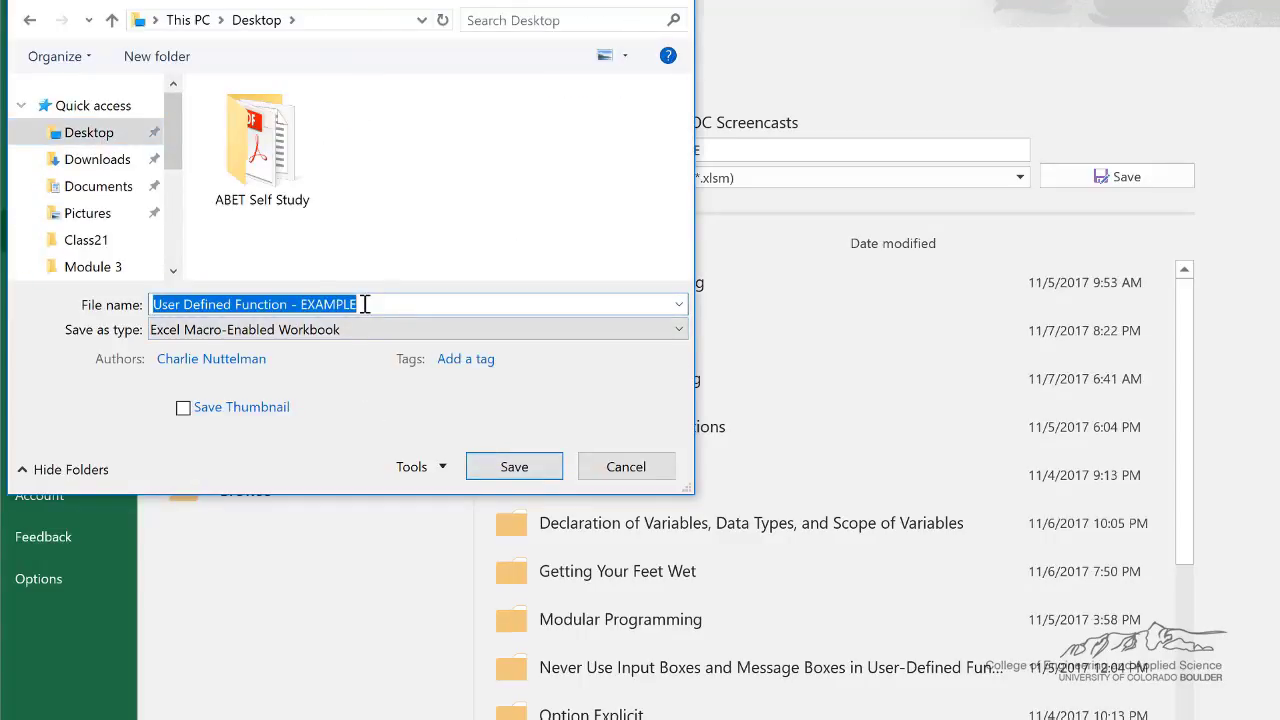
{"action": "type", "text": "efficiency"}
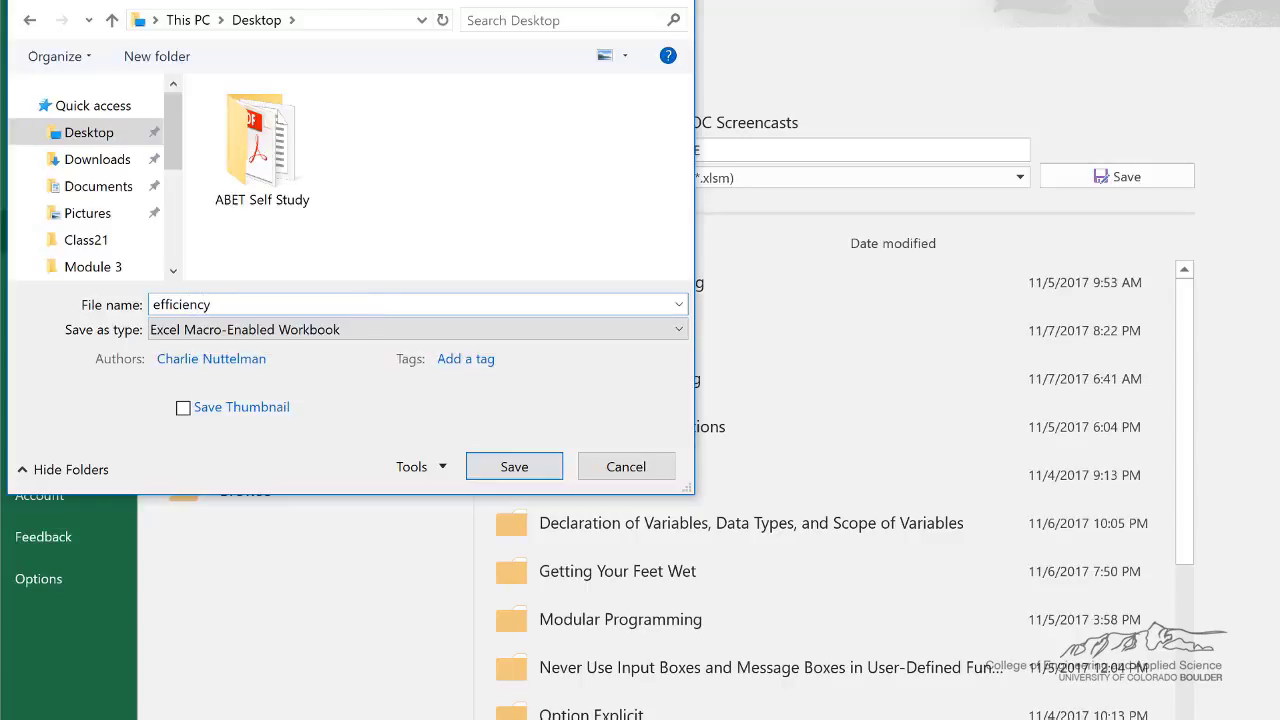
{"action": "left_click", "coordinate": [296, 334]}
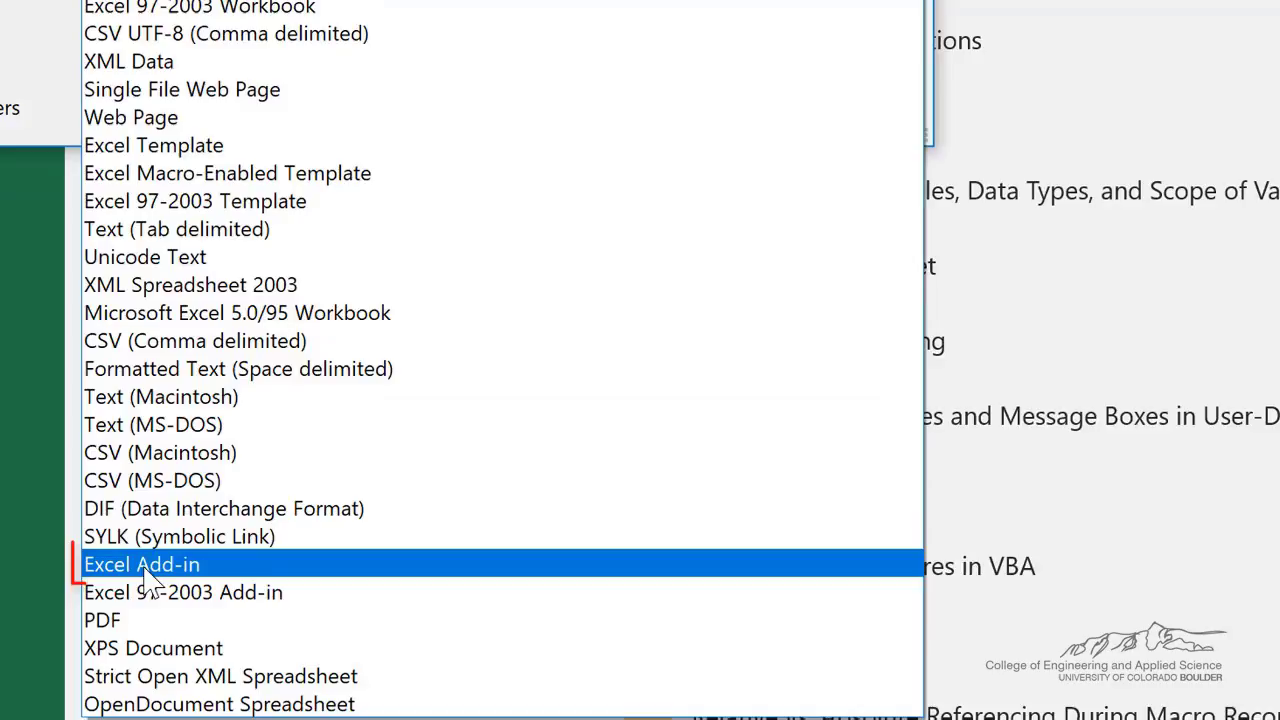
{"action": "left_click", "coordinate": [172, 570]}
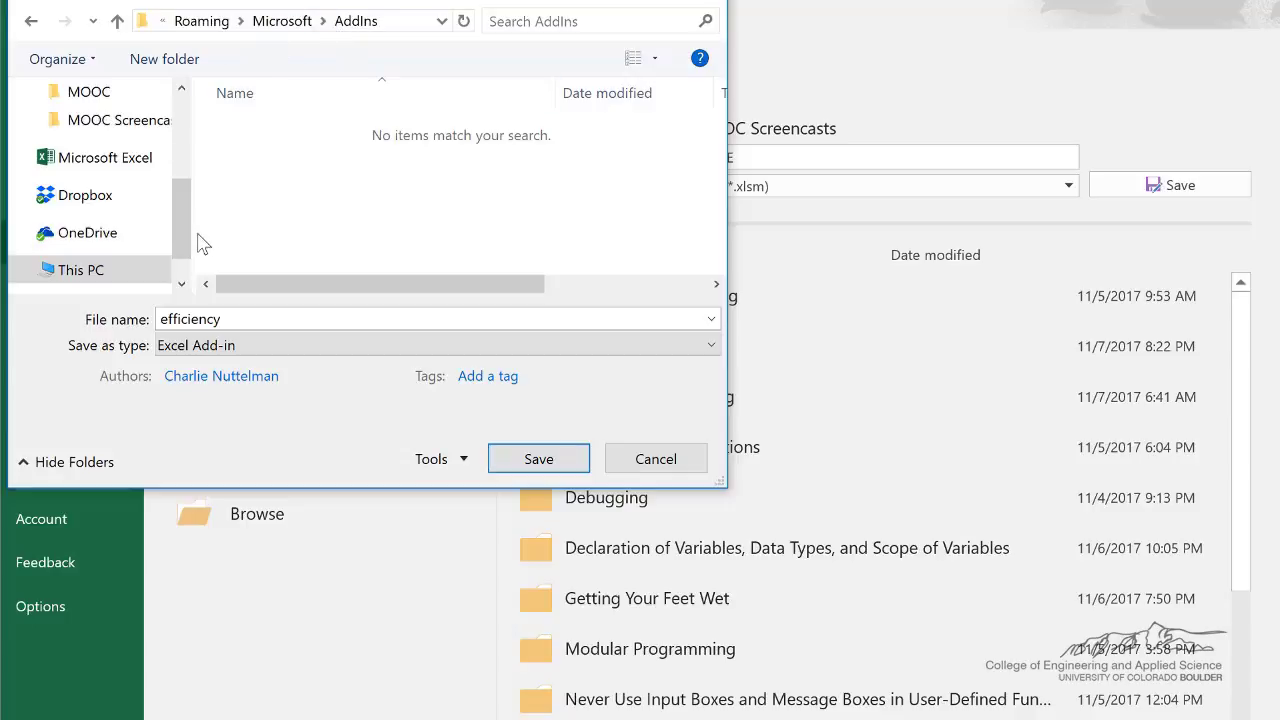
{"action": "left_click_drag", "start_coordinate": [182, 235], "coordinate": [182, 110]}
{"action": "left_click", "coordinate": [85, 140]}
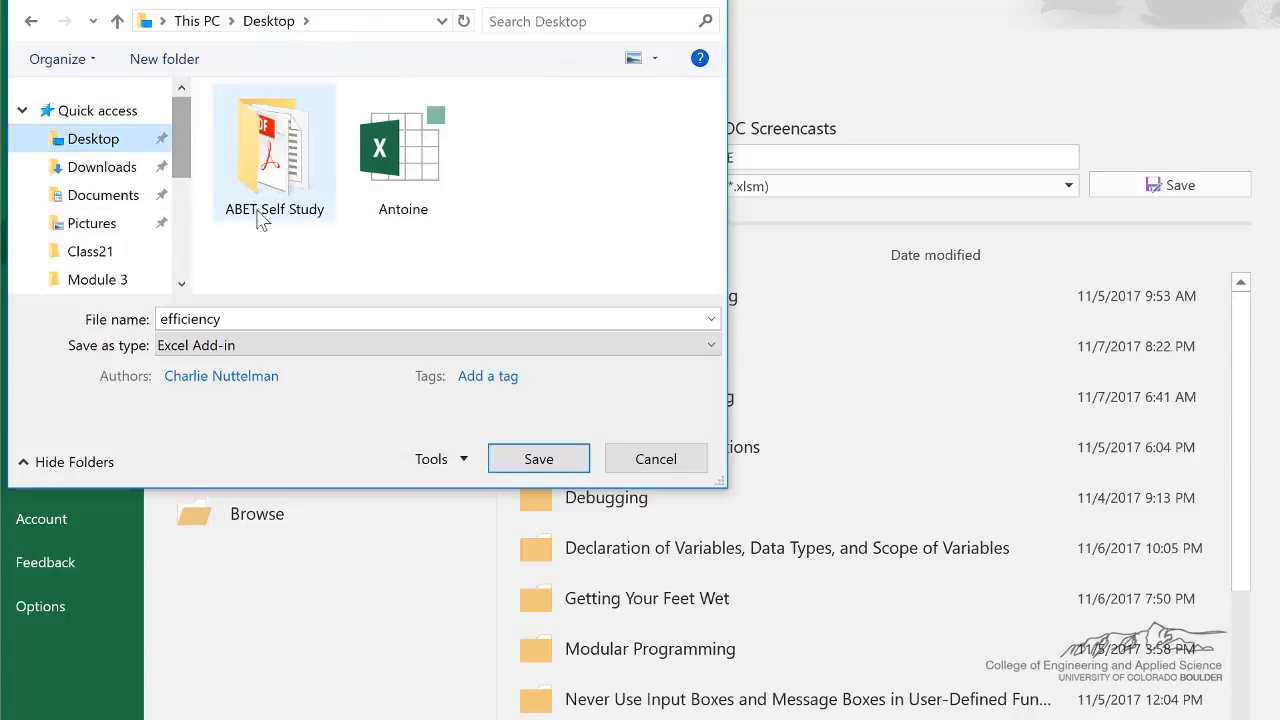
{"action": "left_click", "coordinate": [540, 460]}
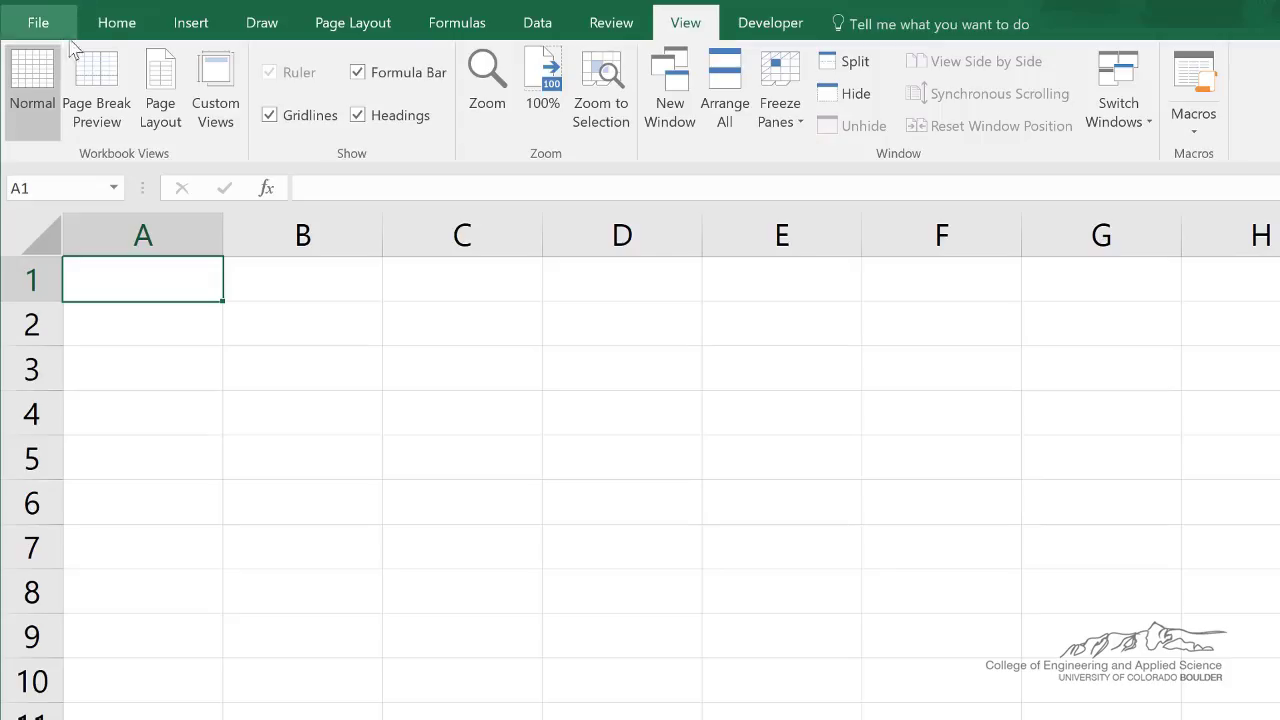
Load the Desktop 'efficiency' add-in file through the Excel Add-ins manager in Excel Options
{"action": "left_click", "coordinate": [68, 30]}
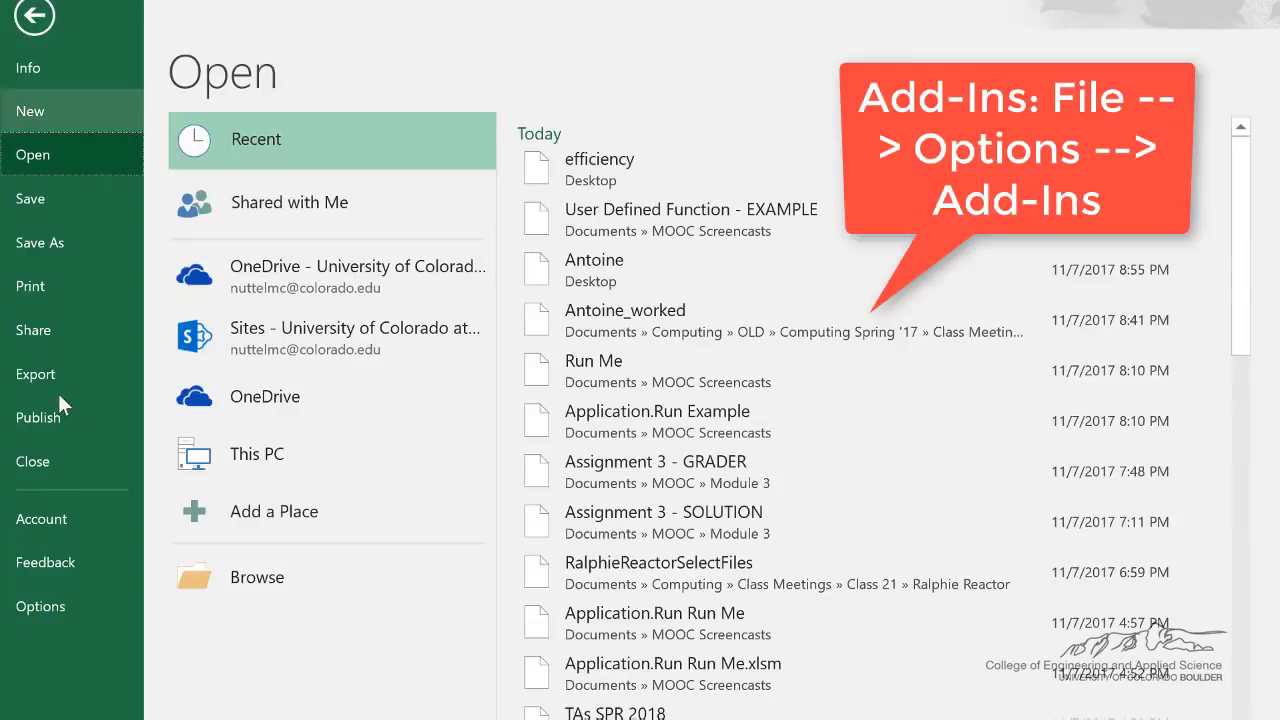
{"action": "left_click", "coordinate": [34, 606]}
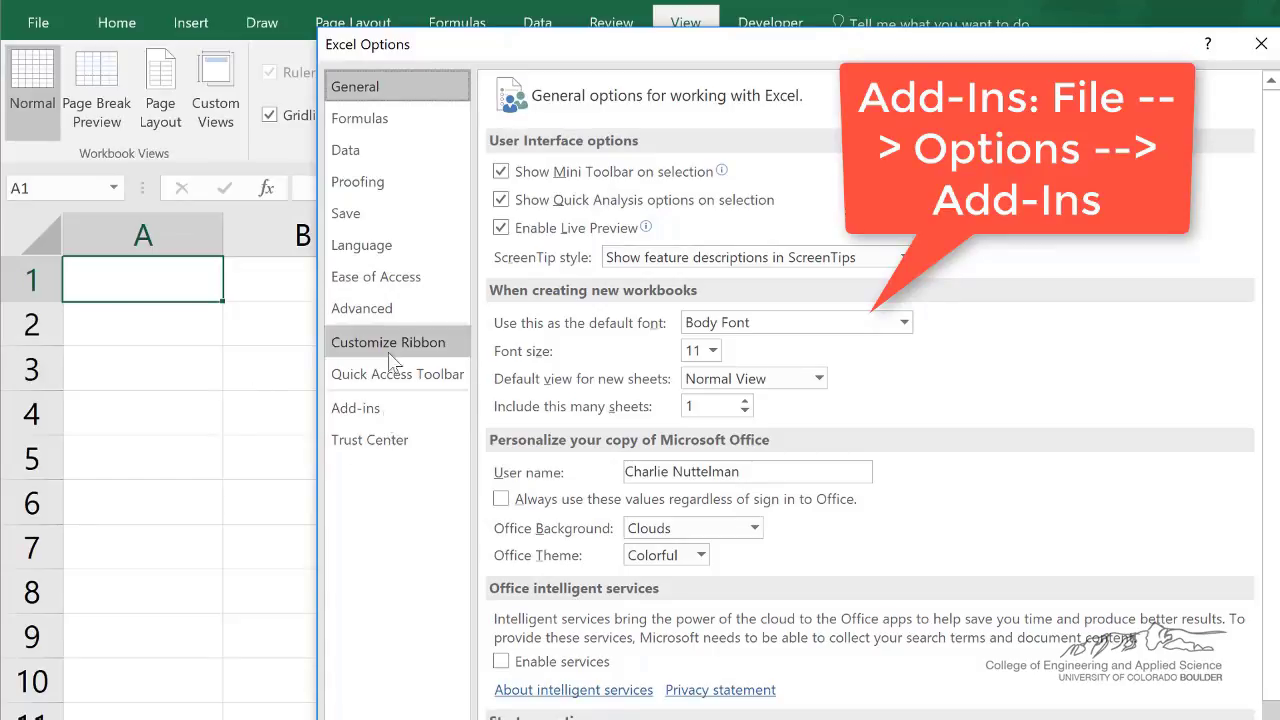
{"action": "left_click", "coordinate": [365, 416]}
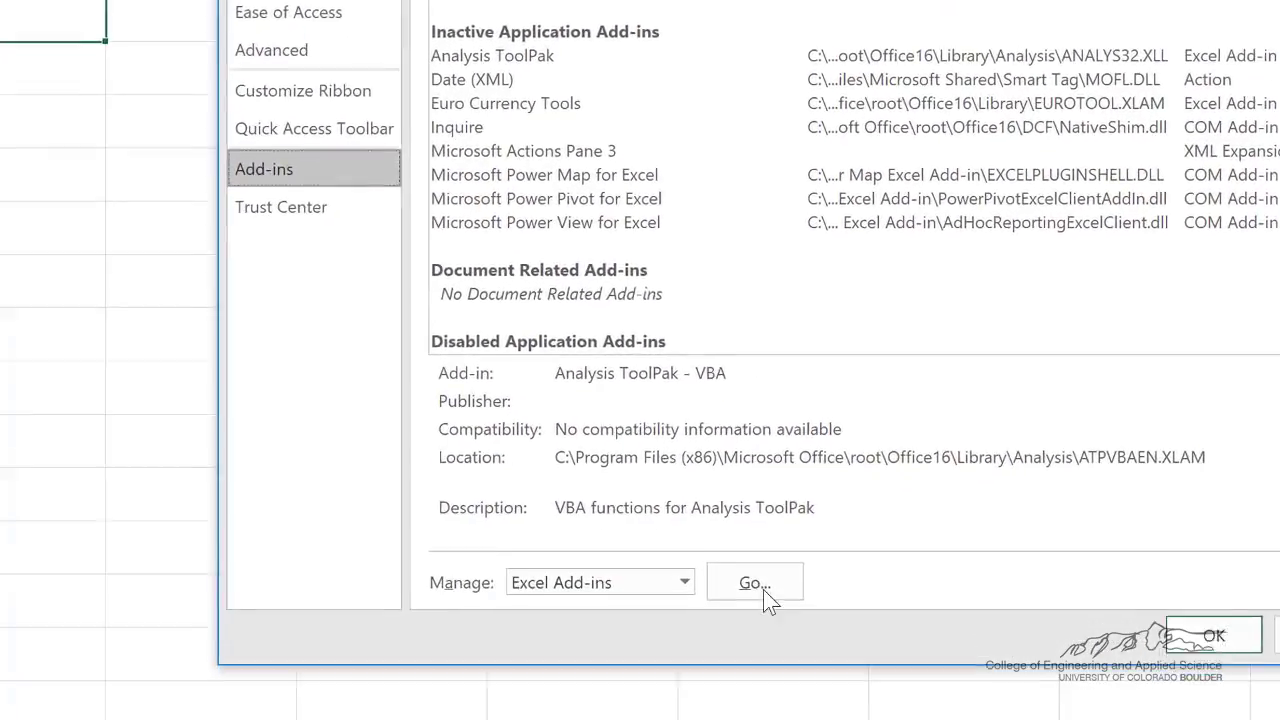
{"action": "left_click", "coordinate": [757, 585]}
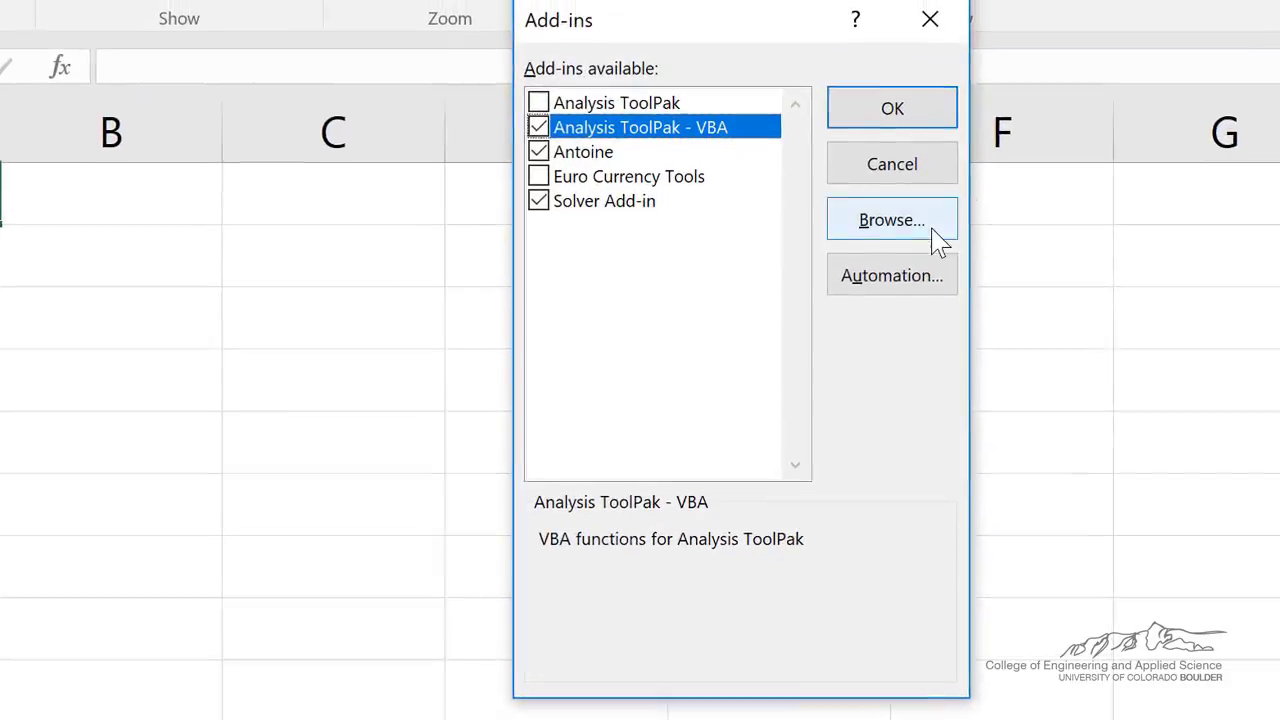
{"action": "left_click", "coordinate": [905, 220]}
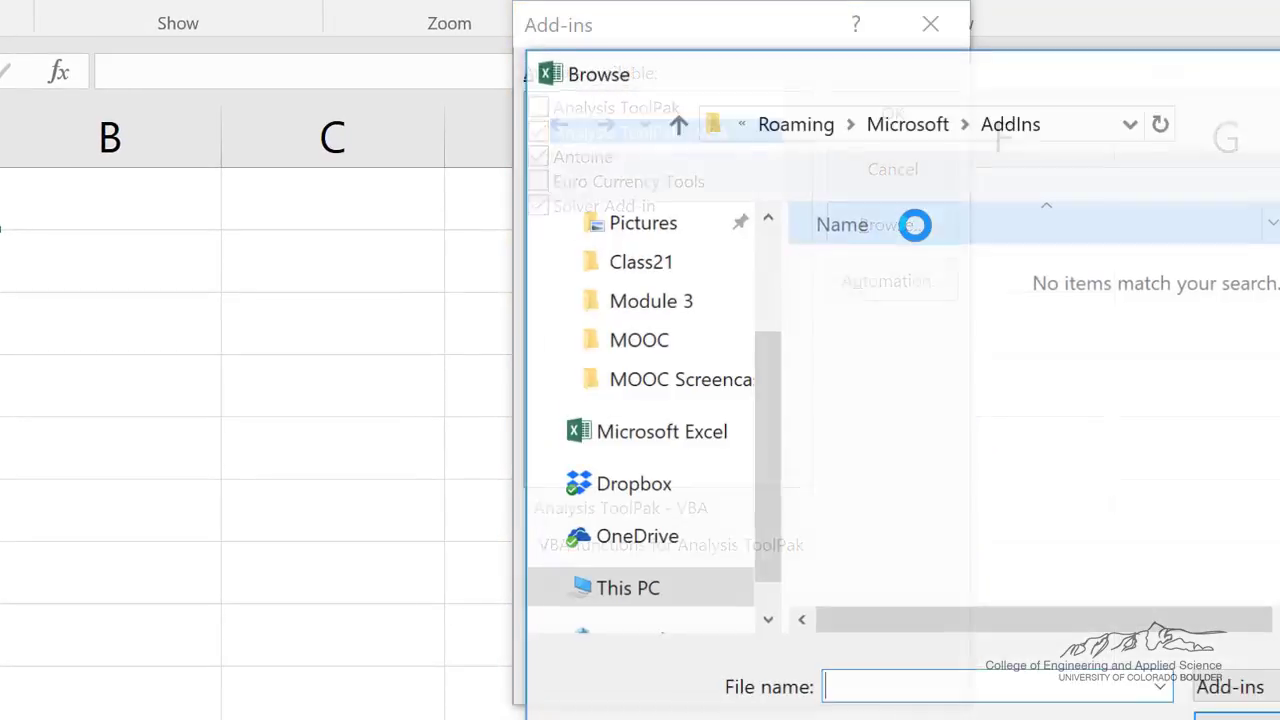
{"action": "left_click_drag", "start_coordinate": [770, 491], "coordinate": [764, 369]}
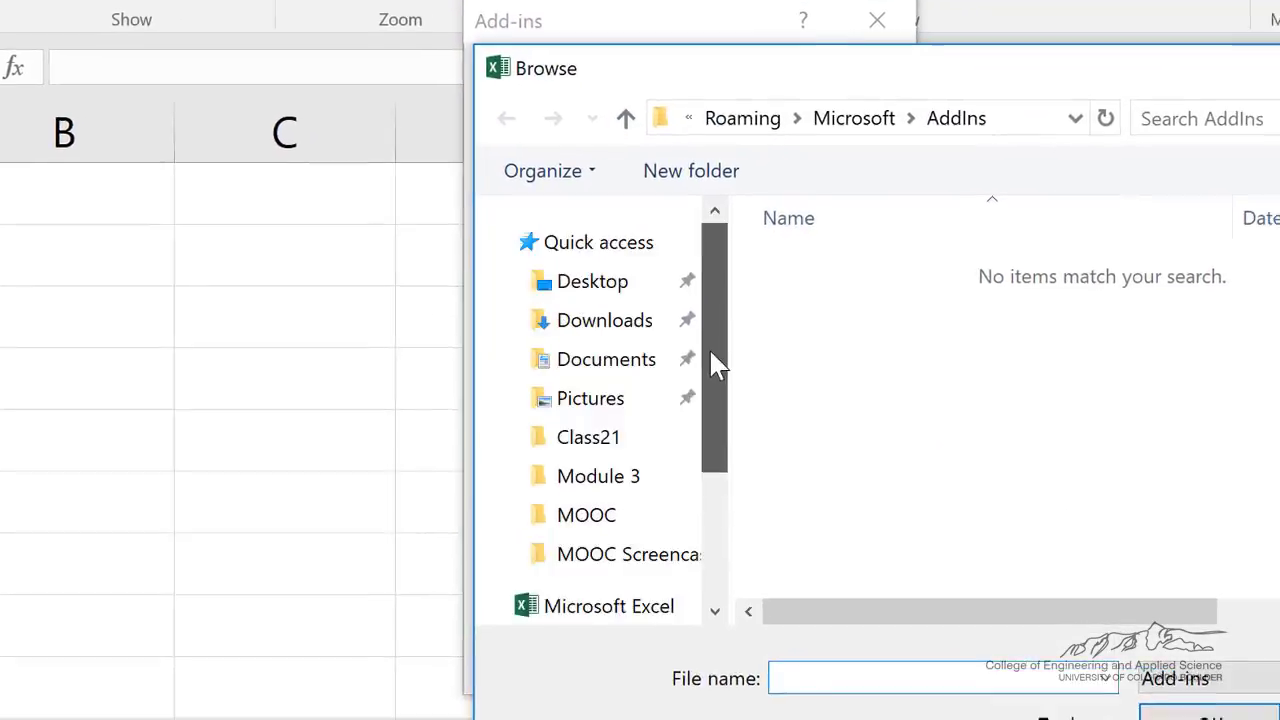
{"action": "left_click", "coordinate": [598, 283]}
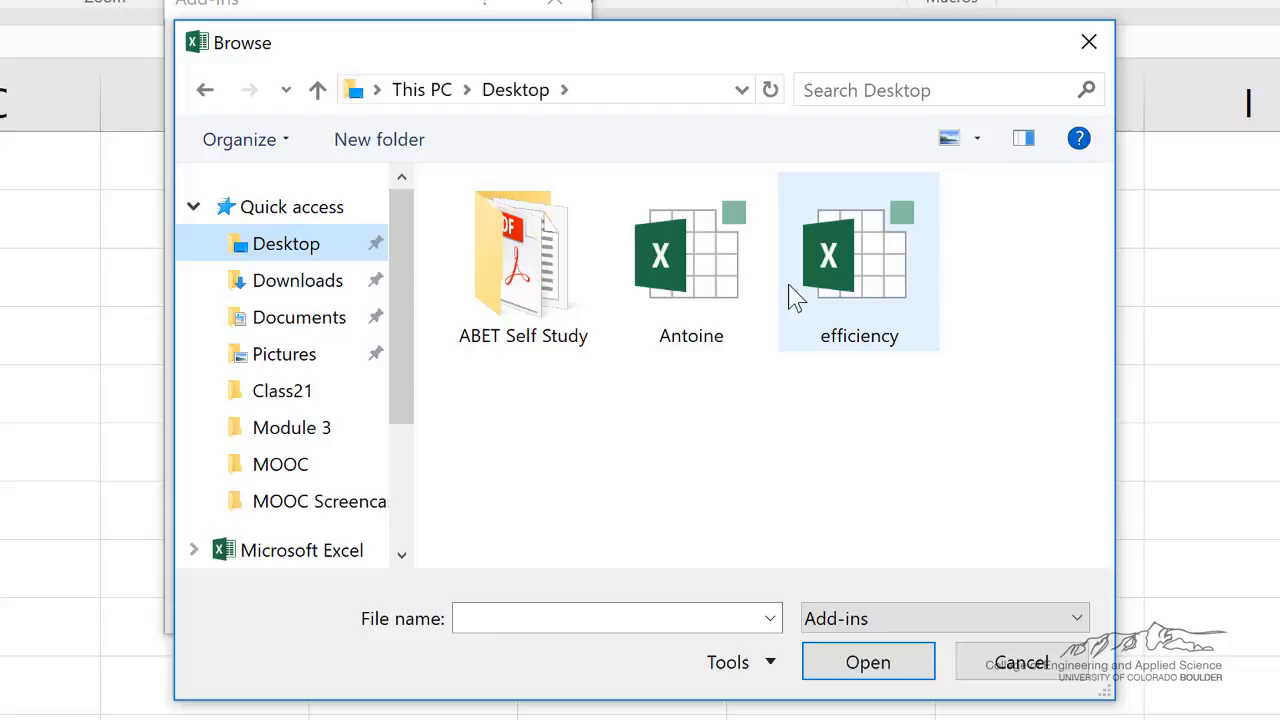
{"action": "double_click", "coordinate": [896, 276]}
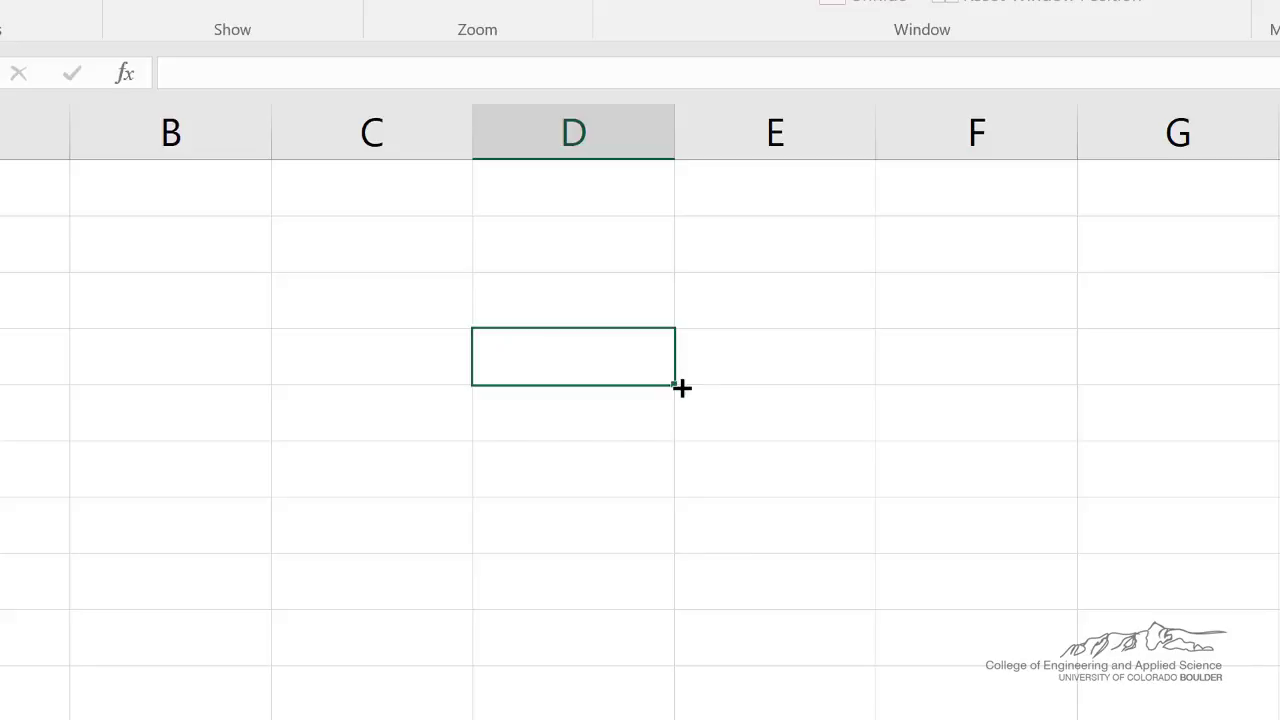
Enter =efficiency(70000,65) in a column D cell, which returns 4.884973
{"action": "type", "text": "=e"}
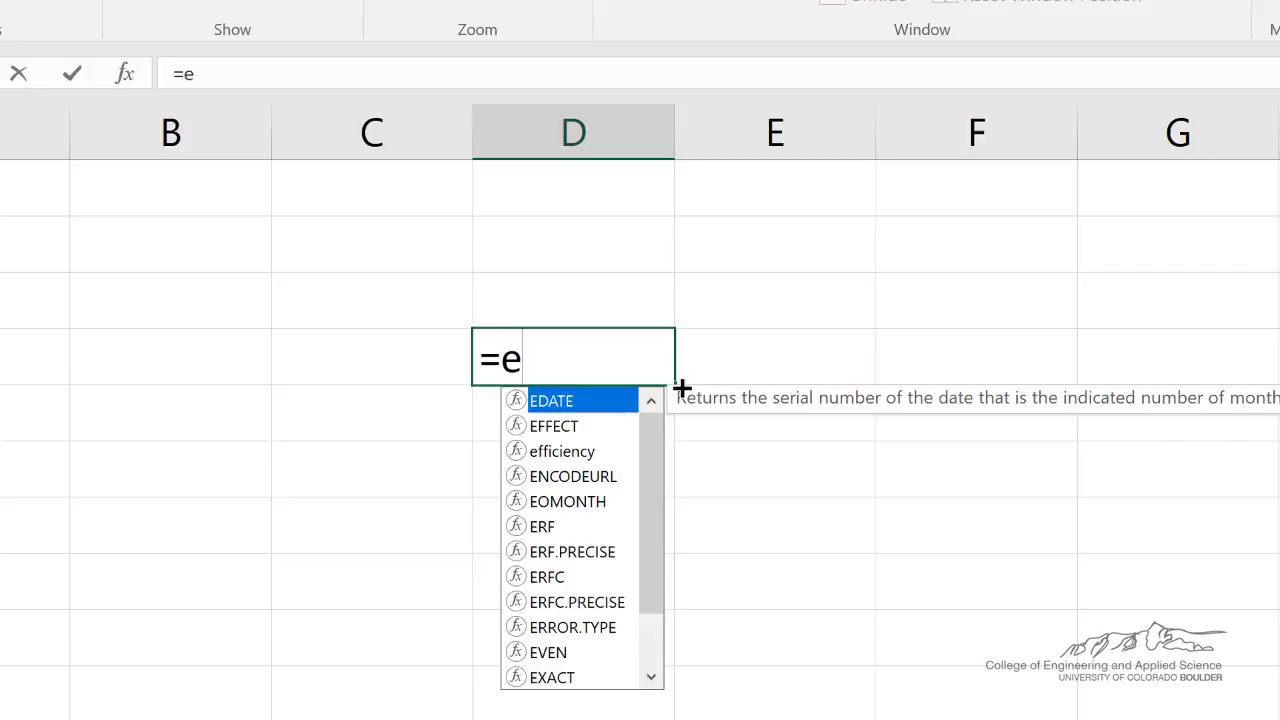
{"action": "type", "text": "ff"}
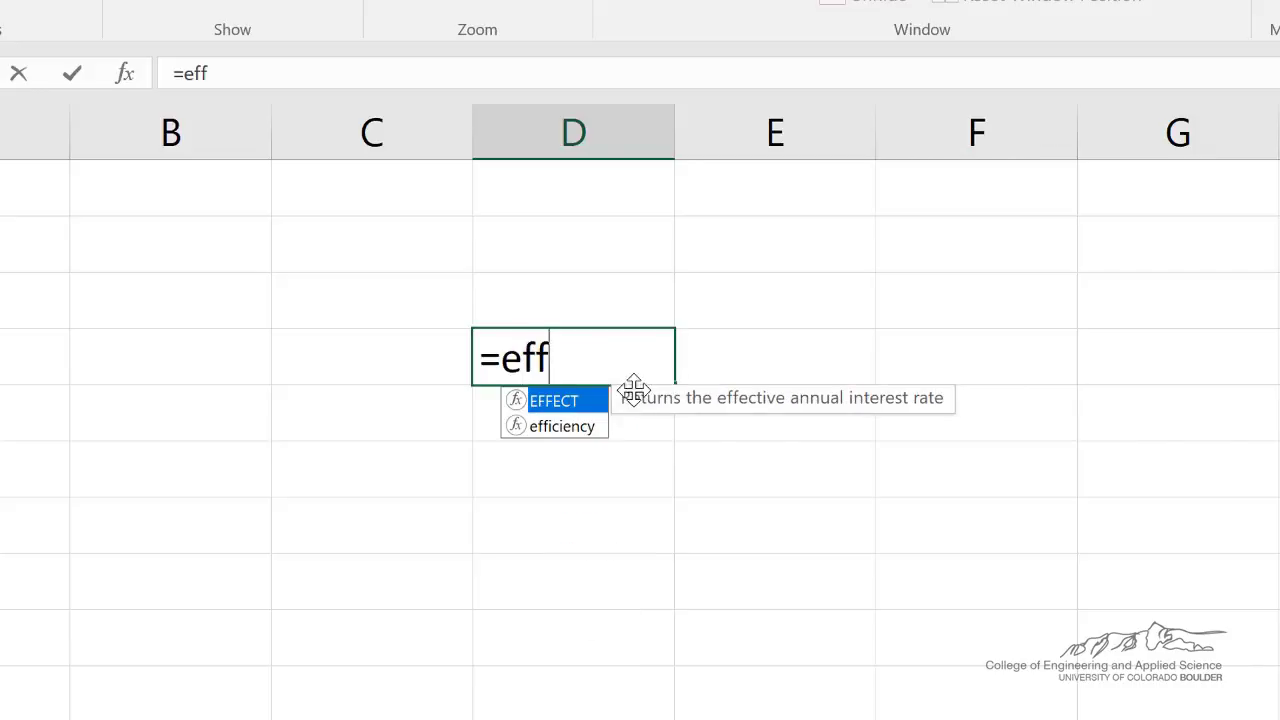
{"action": "double_click", "coordinate": [551, 425]}
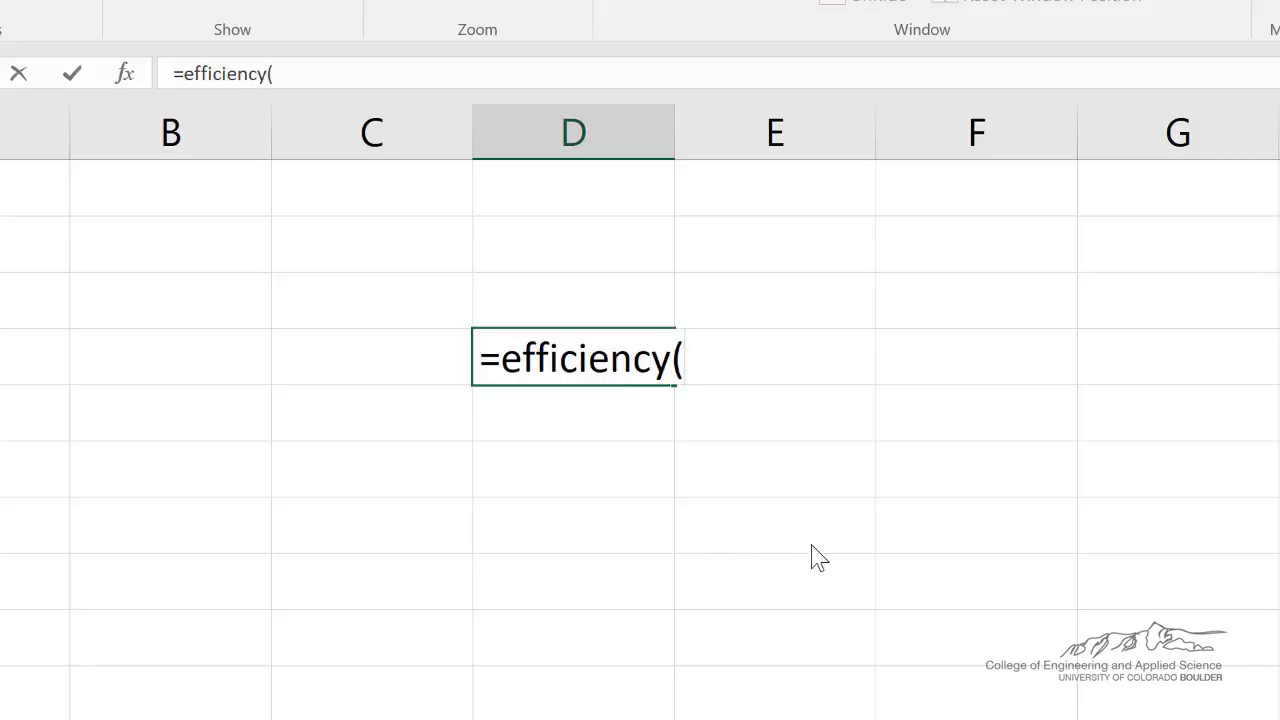
{"action": "type", "text": "70000,"}
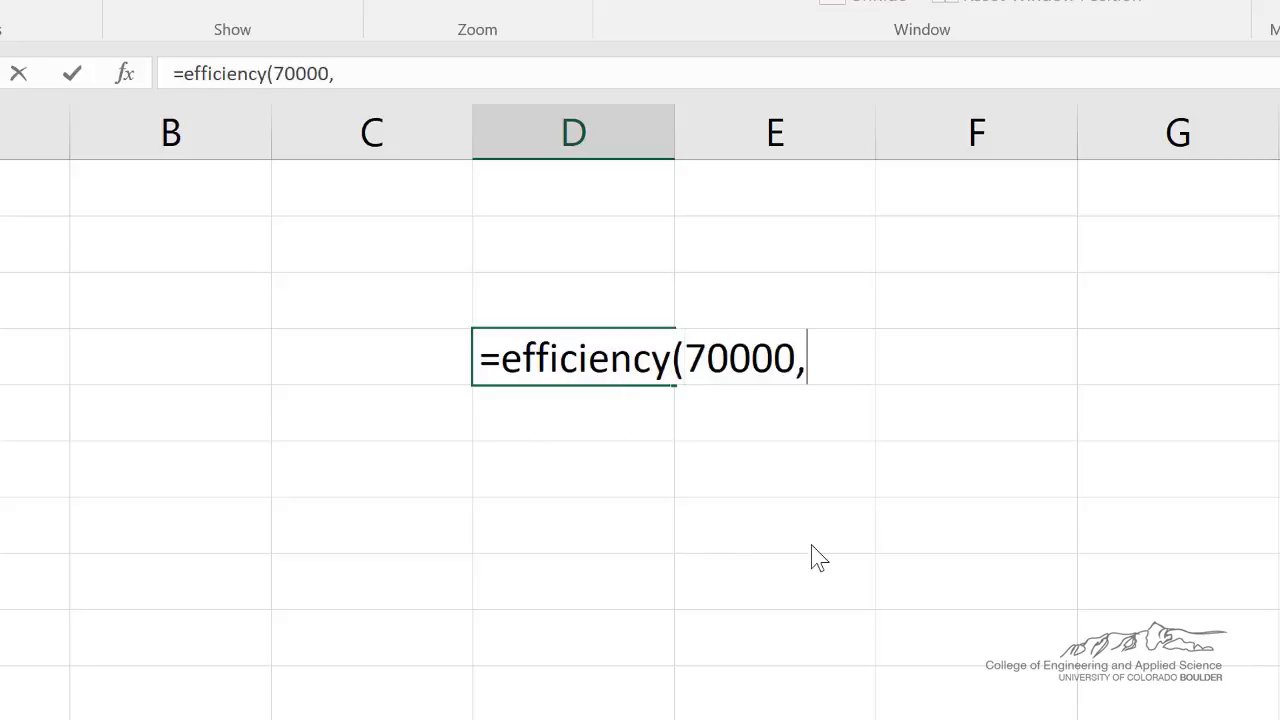
{"action": "type", "text": "65"}
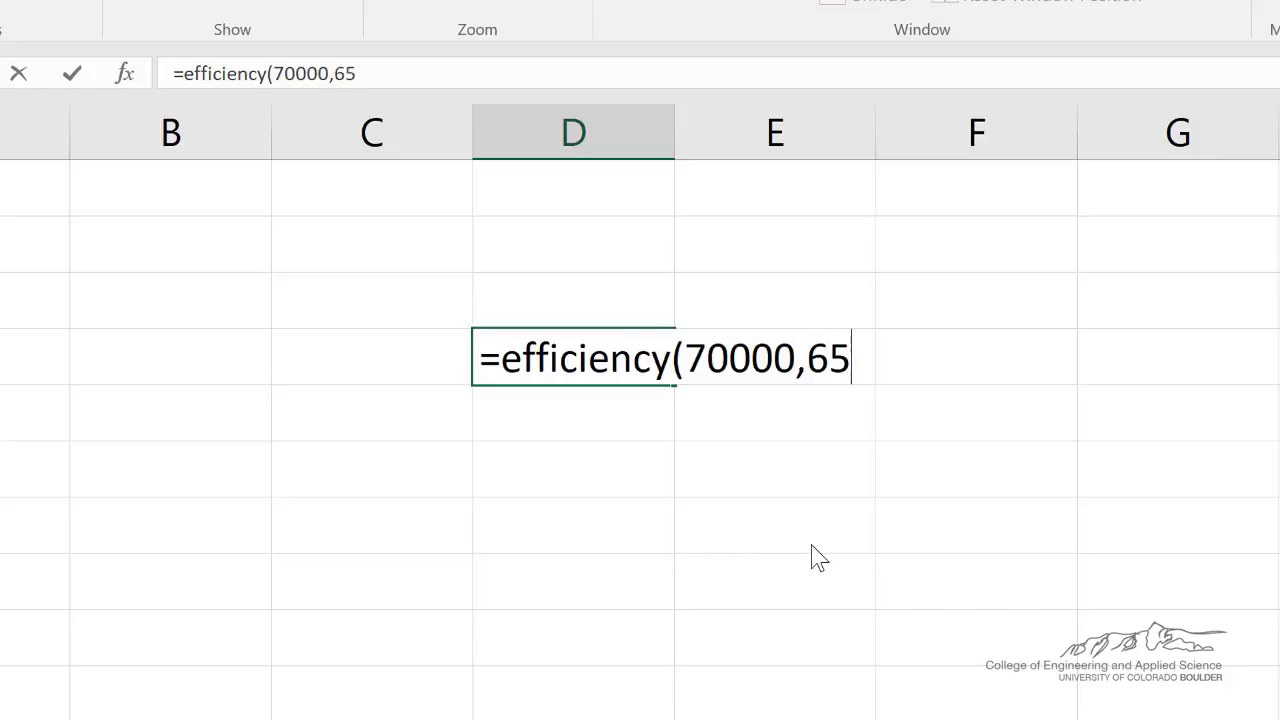
{"action": "type", "text": ")"}
{"action": "key", "text": "Return"}
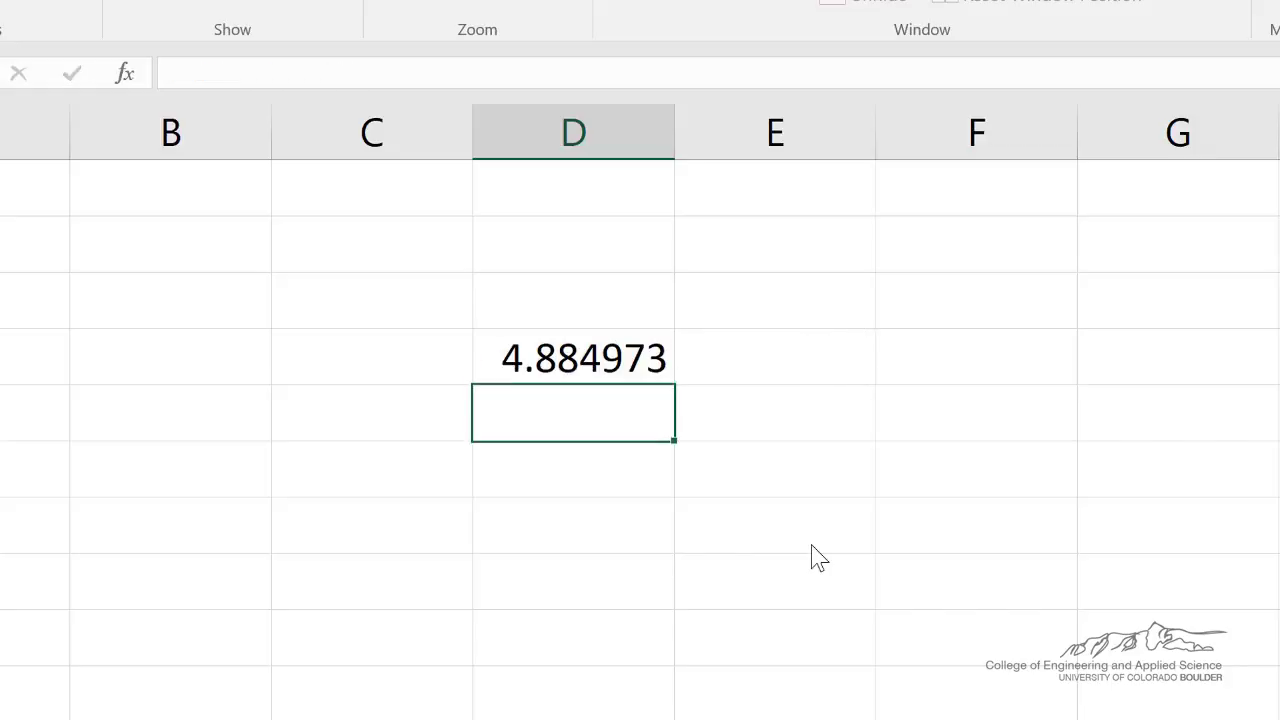
{"action": "key", "text": "Up"}
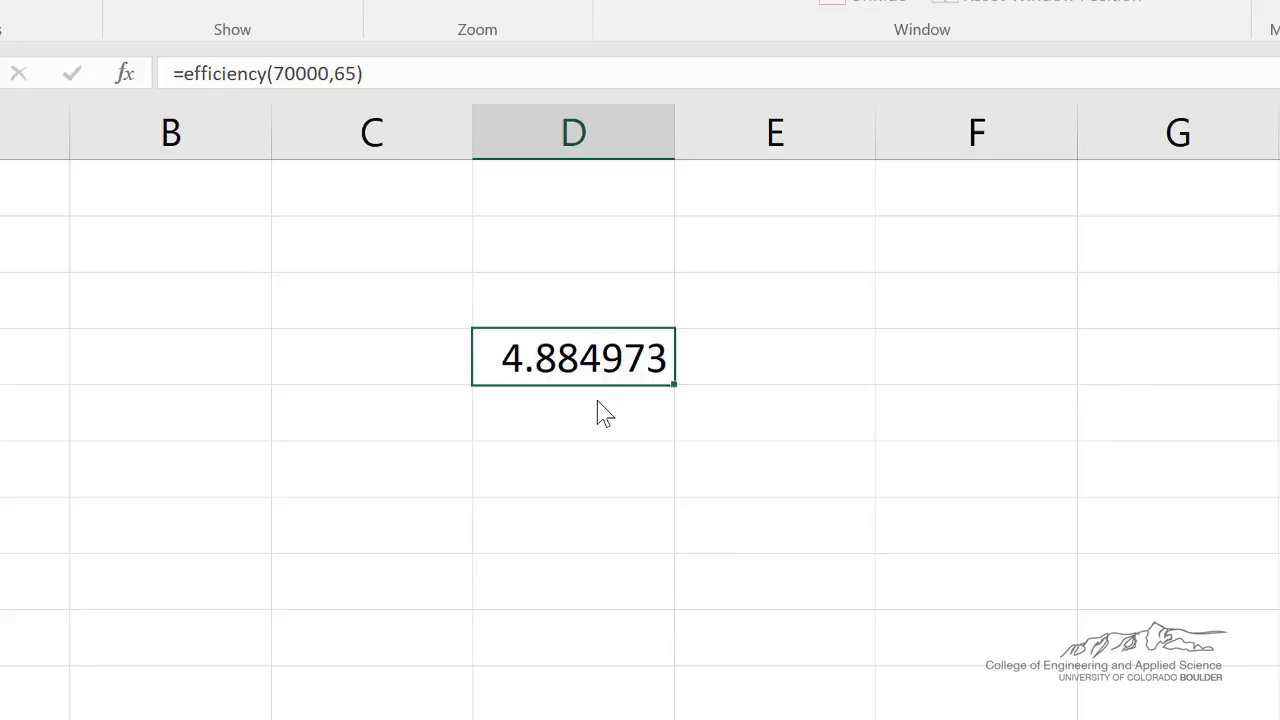